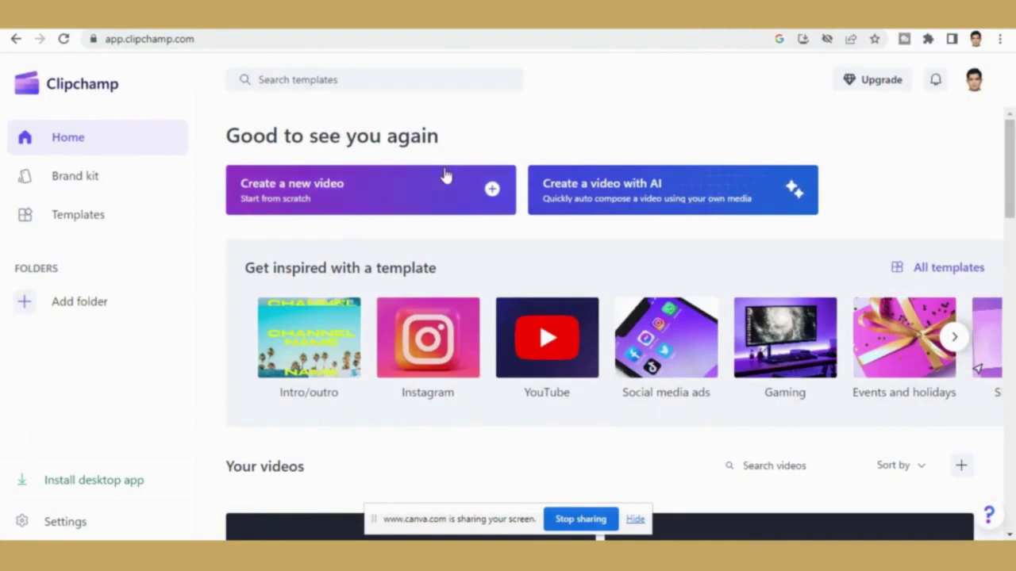
Start a blank video project and scroll the Record & create options to the Create section
click(308, 197)
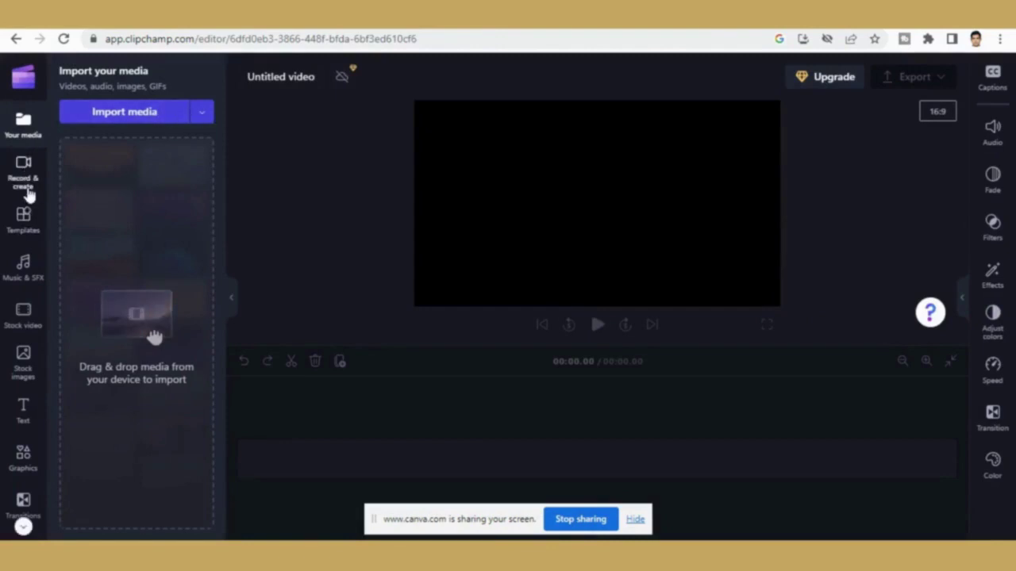
click(28, 193)
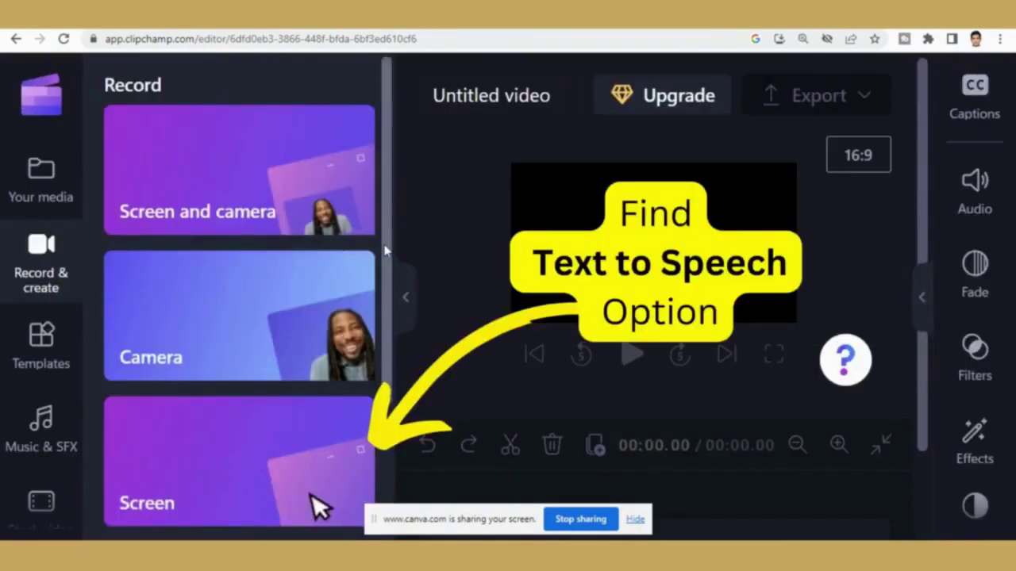
drag(384, 251, 385, 481)
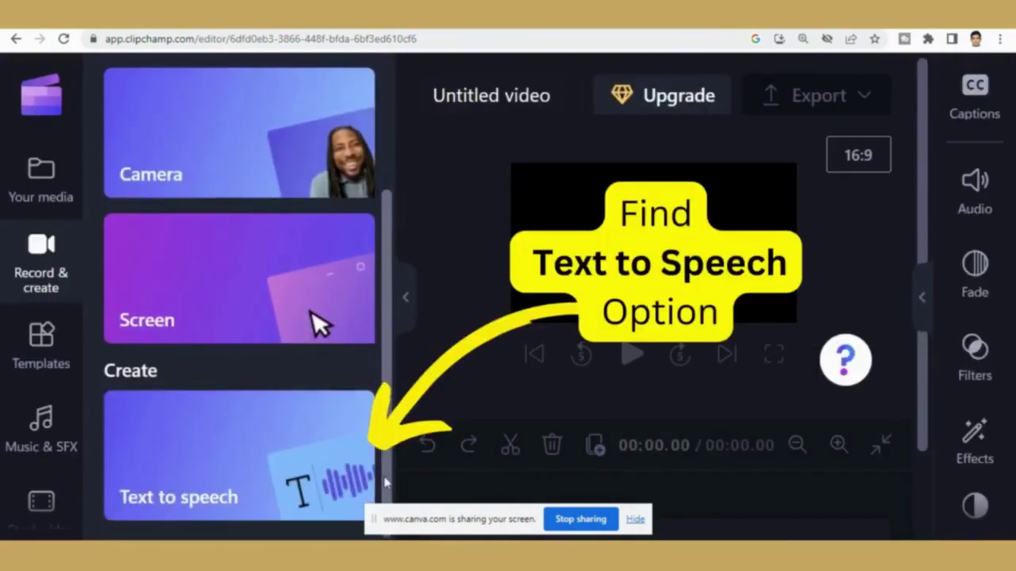
Open the Text to speech generator, zoom out to fit it, and choose voice Guy
click(212, 486)
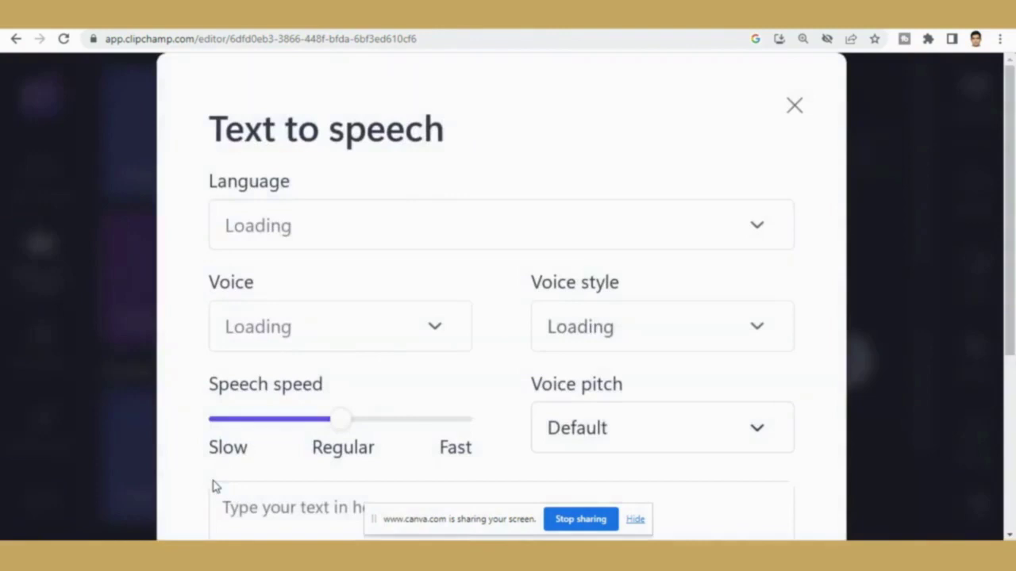
key(ctrl+minus)
key(ctrl+minus)
key(ctrl+minus)
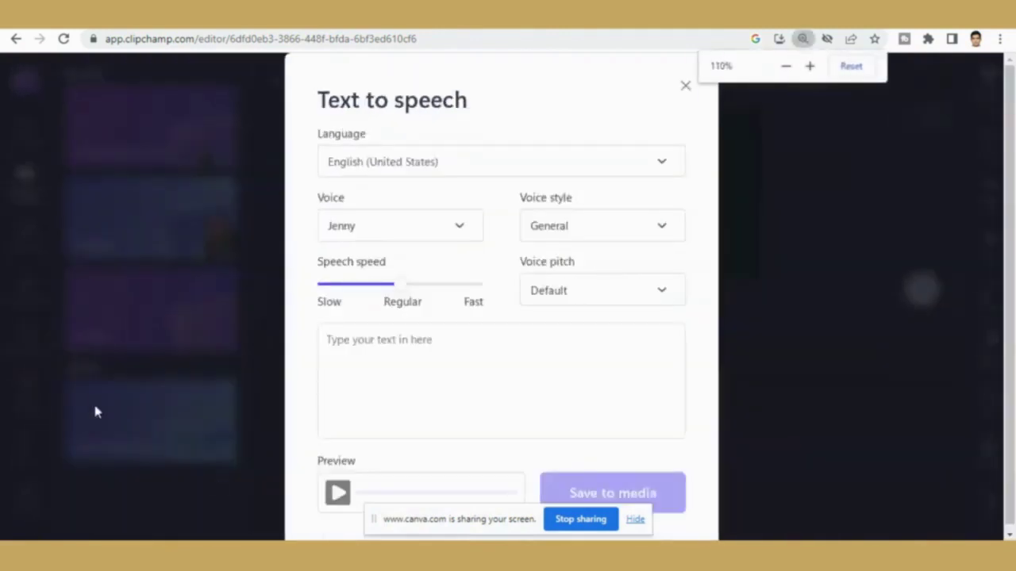
click(461, 236)
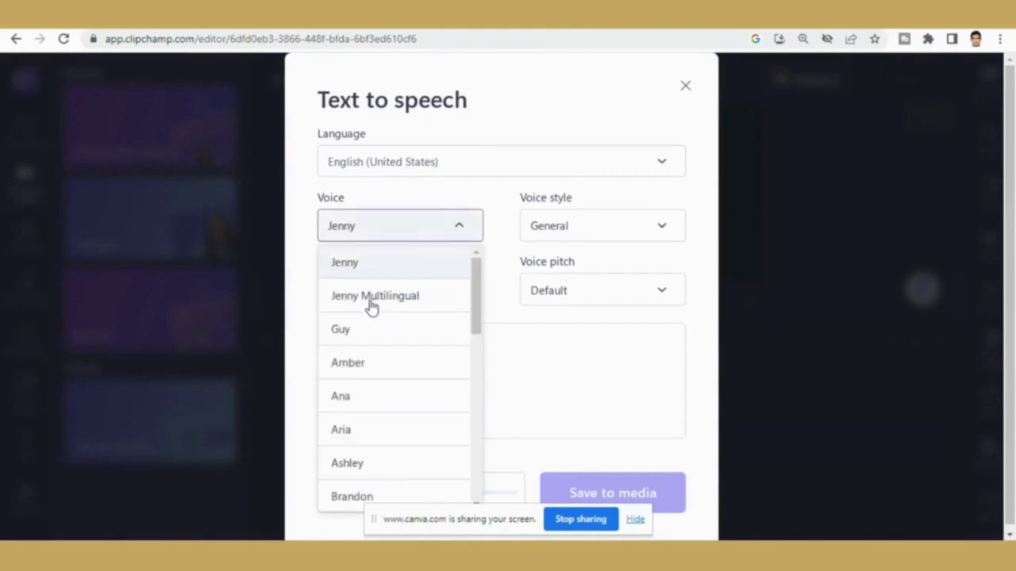
click(352, 329)
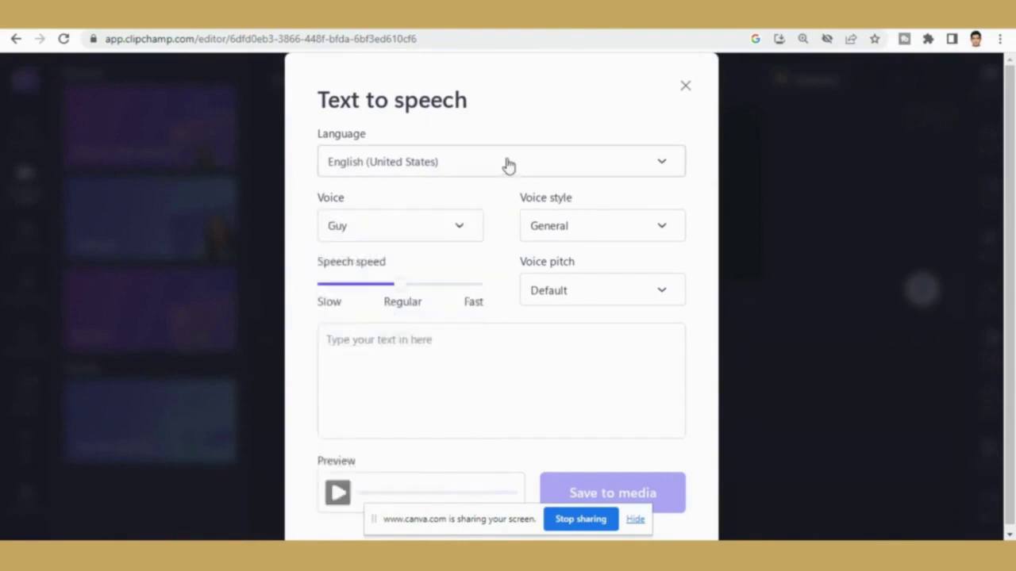
Browse the Language and Voice style lists, keeping English (US) and General
click(542, 163)
mouse_move(681, 324)
mouse_down()
mouse_move(679, 376)
mouse_move(680, 257)
mouse_up()
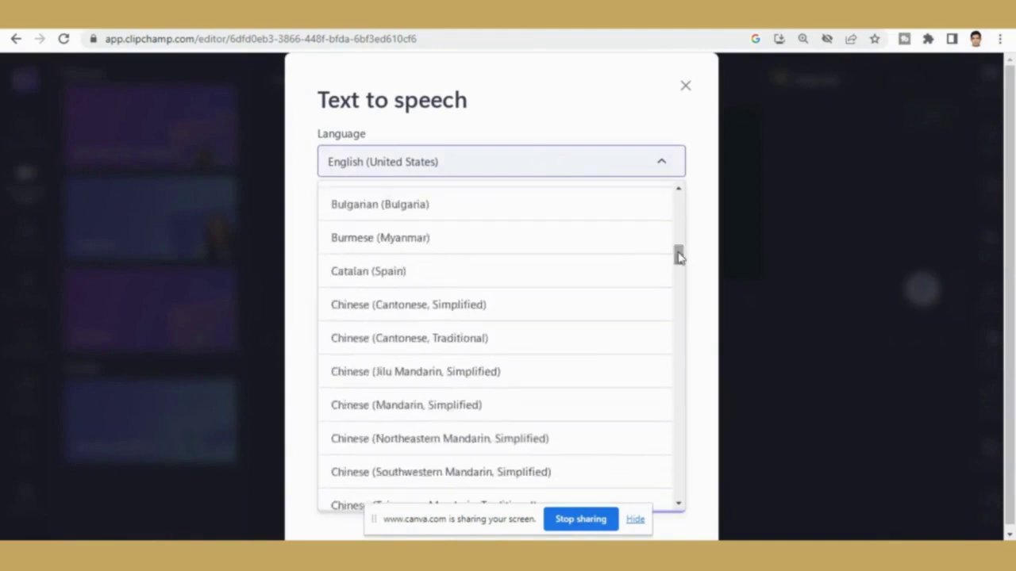
click(701, 251)
click(668, 230)
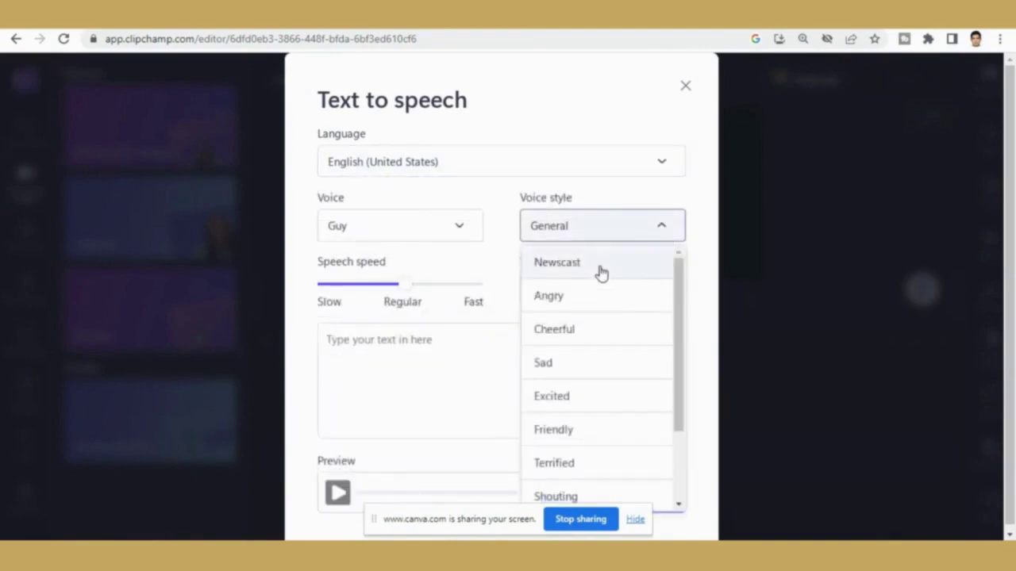
drag(678, 340, 682, 452)
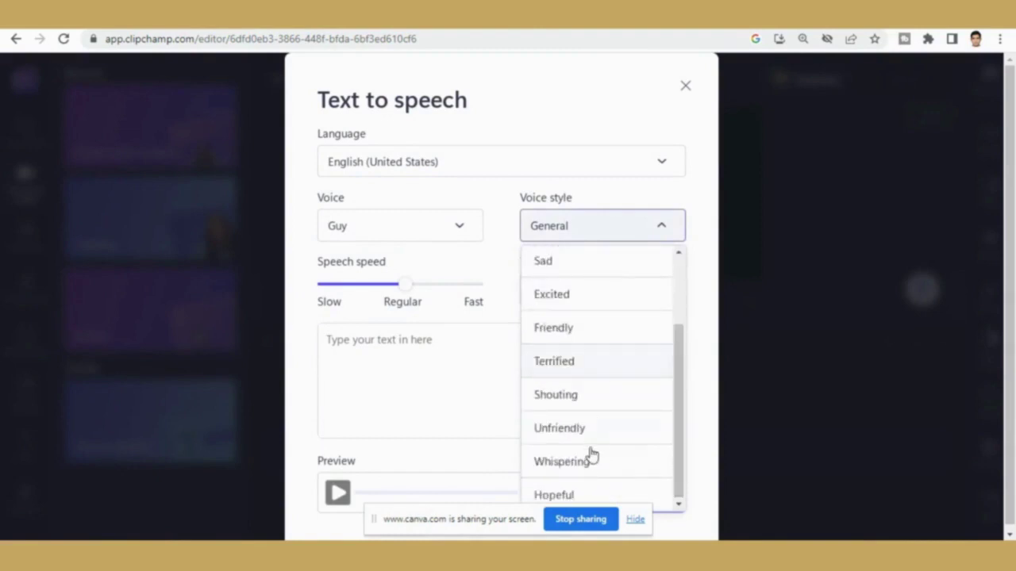
scroll(678, 350, up, 3)
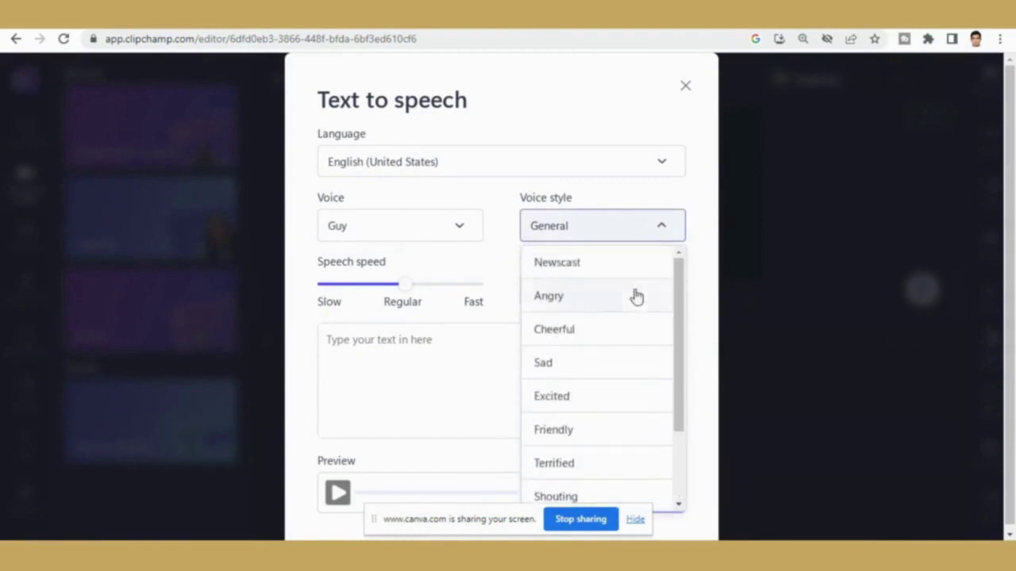
Enter the 'Hello everyone' script and save the generated speech to media
click(411, 364)
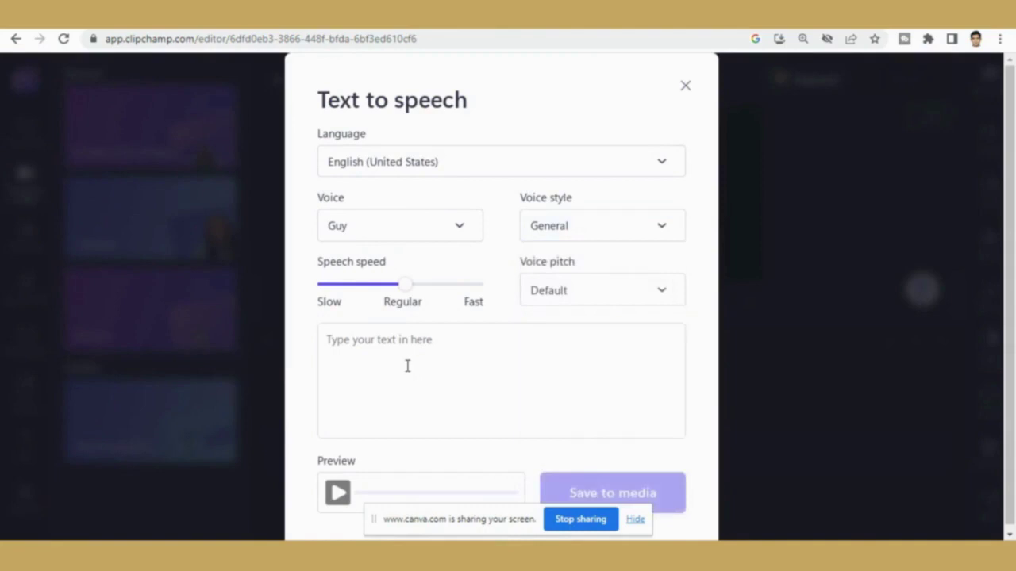
text(H)
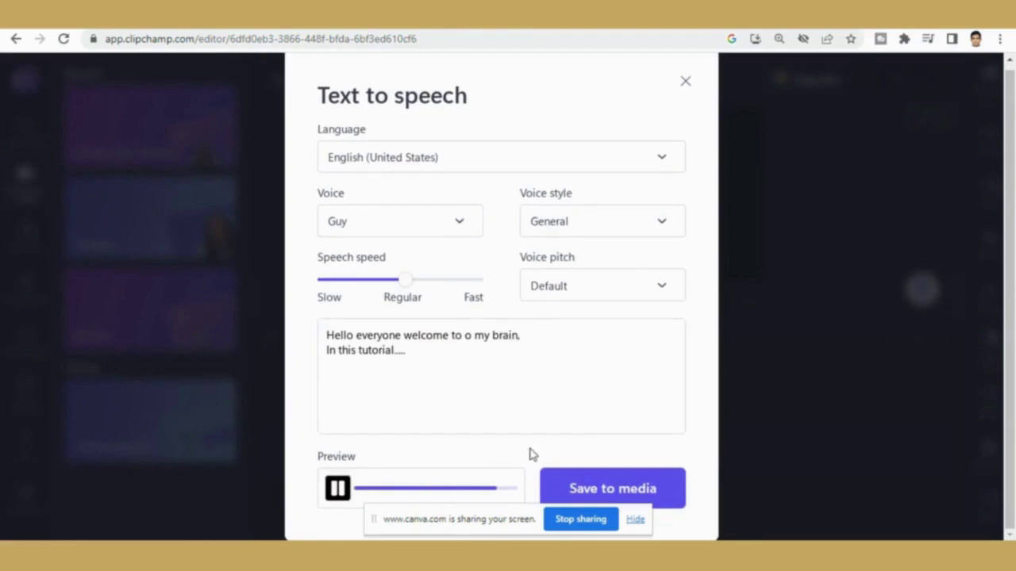
click(676, 486)
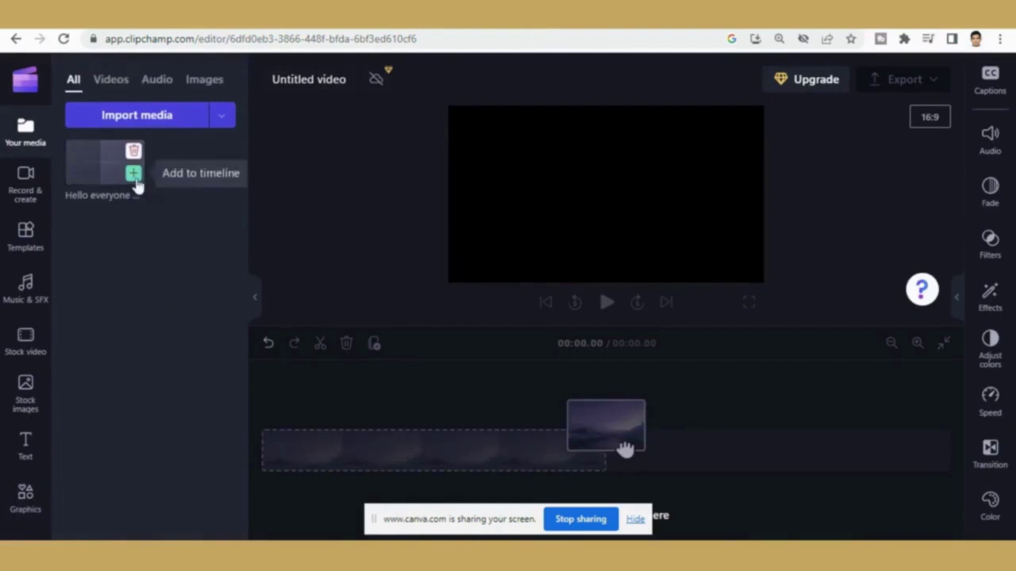
Add the voiceover to the timeline from 0 s and browse the stock video library
click(134, 176)
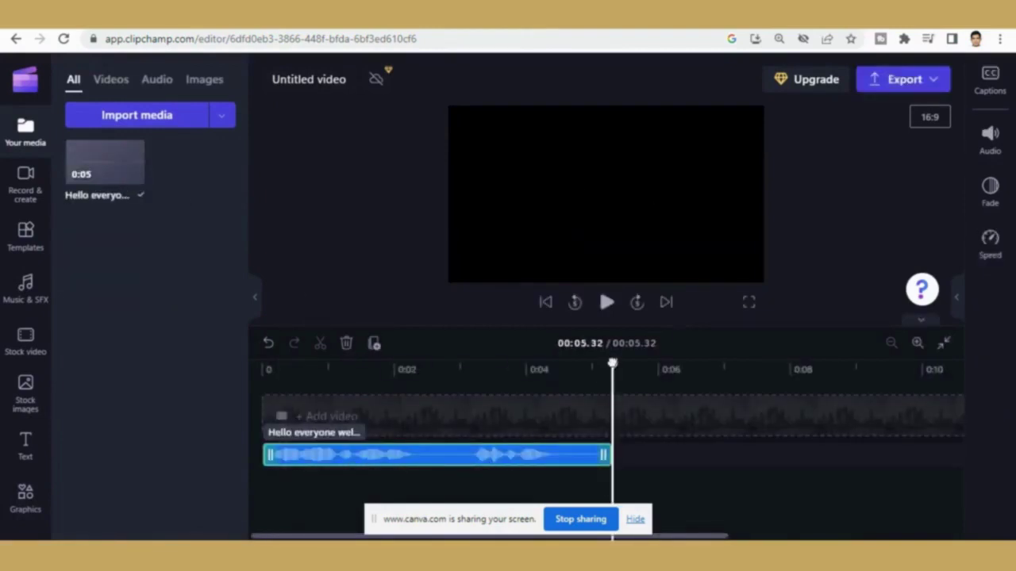
drag(613, 363, 233, 358)
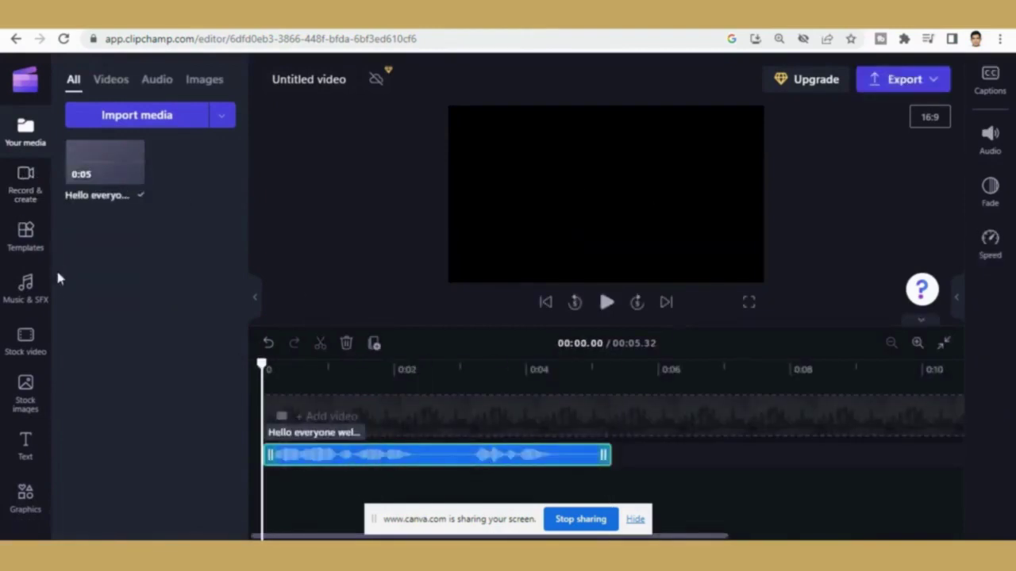
click(35, 349)
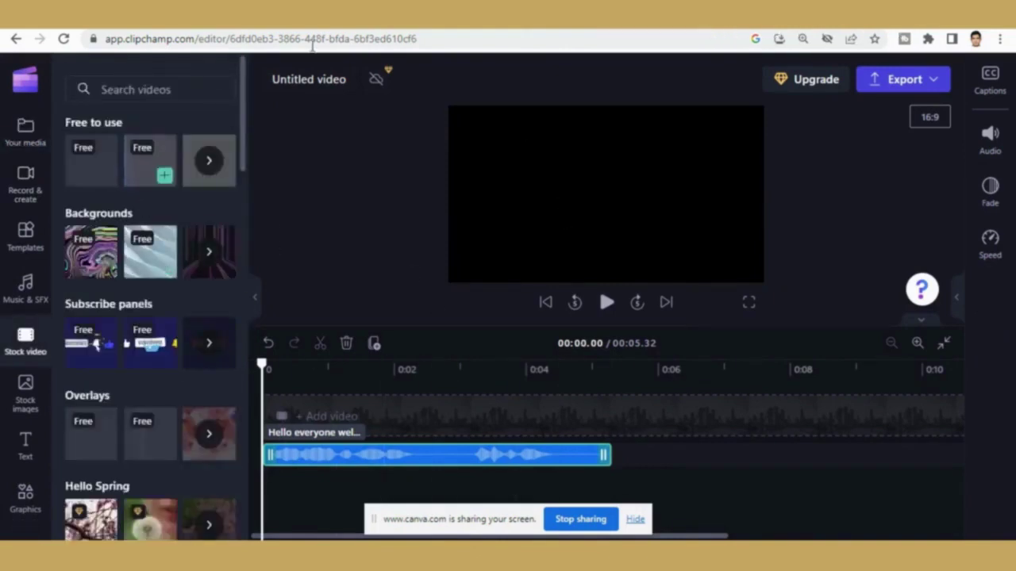
mouse_move(243, 124)
mouse_down()
mouse_move(243, 199)
mouse_move(251, 68)
mouse_up()
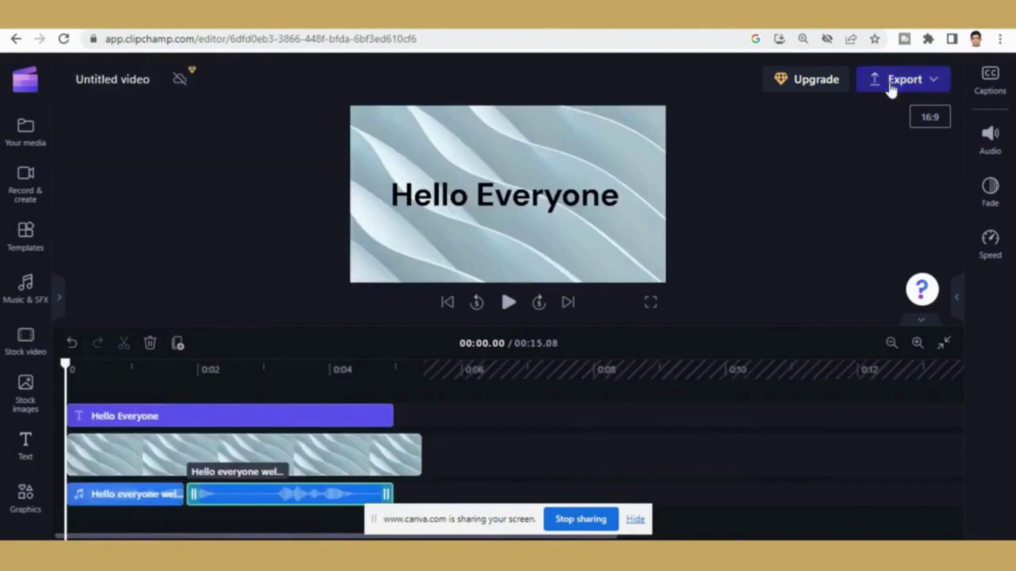
Export the video past the gap warning at a chosen resolution and download the MP4
click(891, 89)
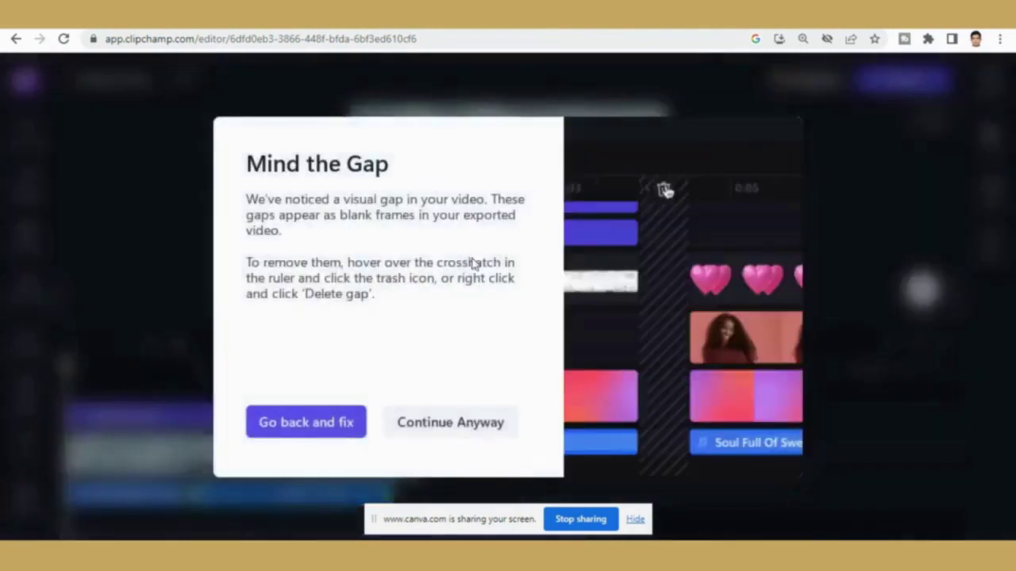
click(421, 422)
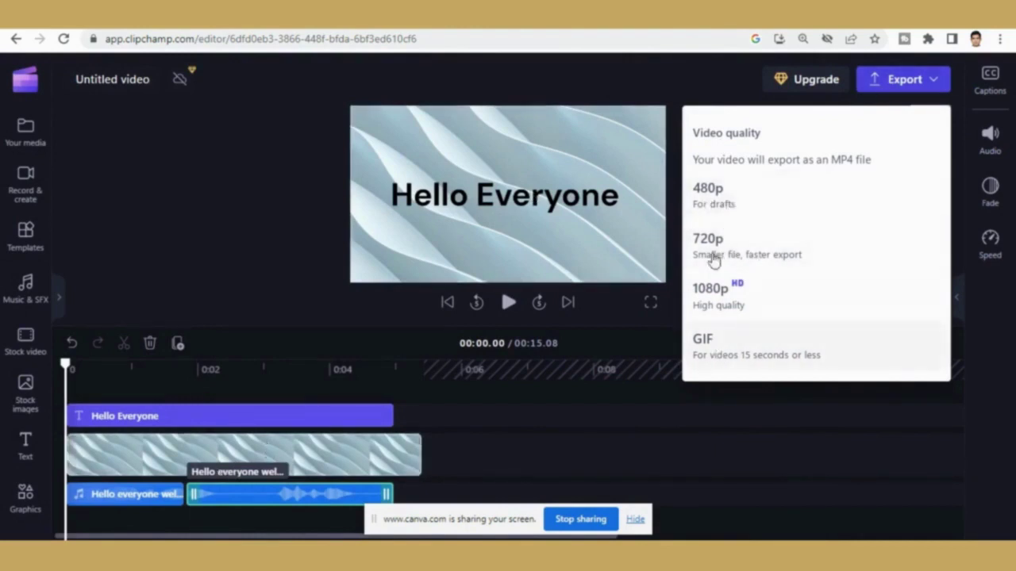
click(714, 208)
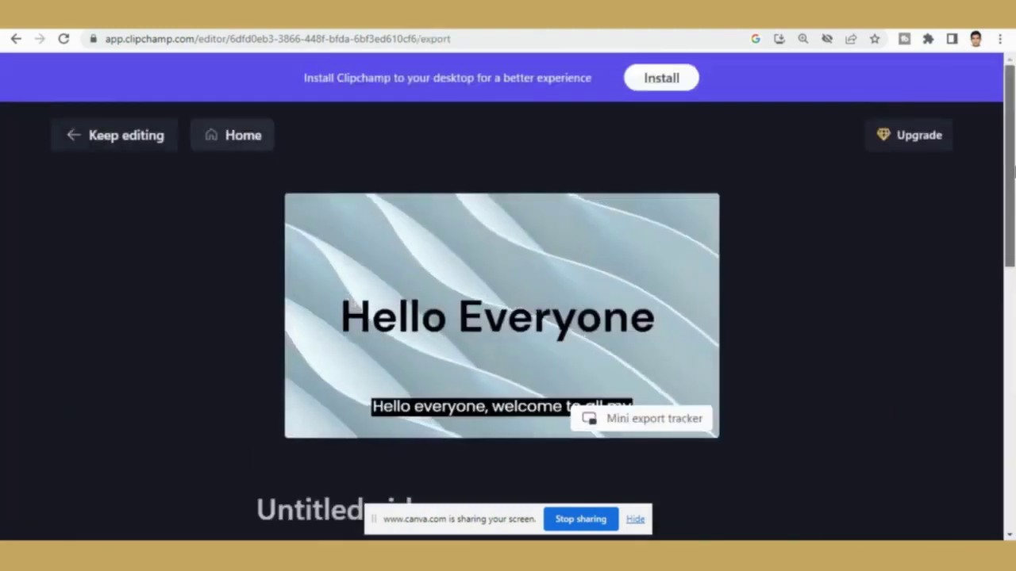
scroll(295, 303, down, 3)
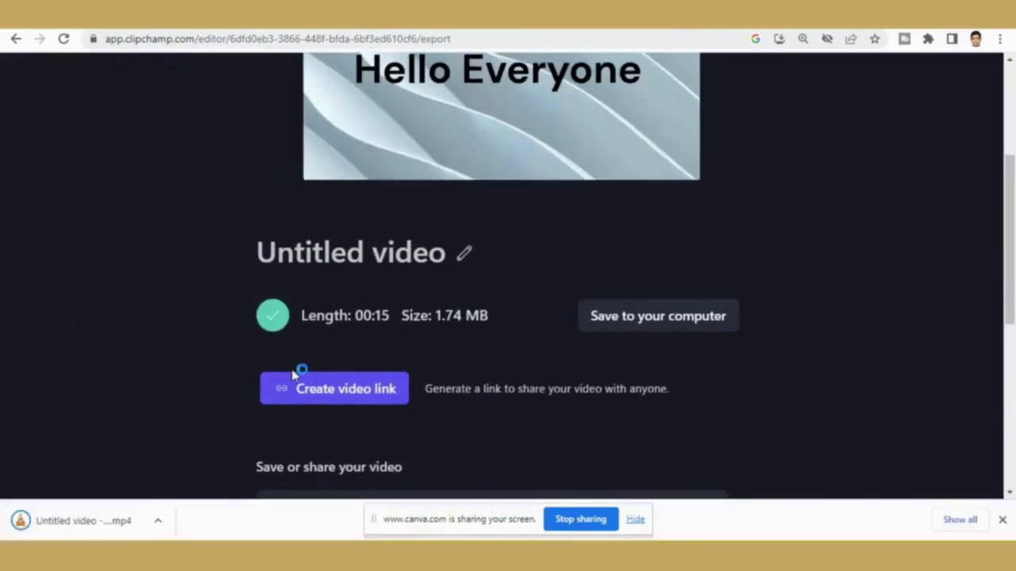
click(47, 508)
key(ctrl+t)
Search Google for 'convert mp4 to mp3' and open the CloudConvert result
text(c)
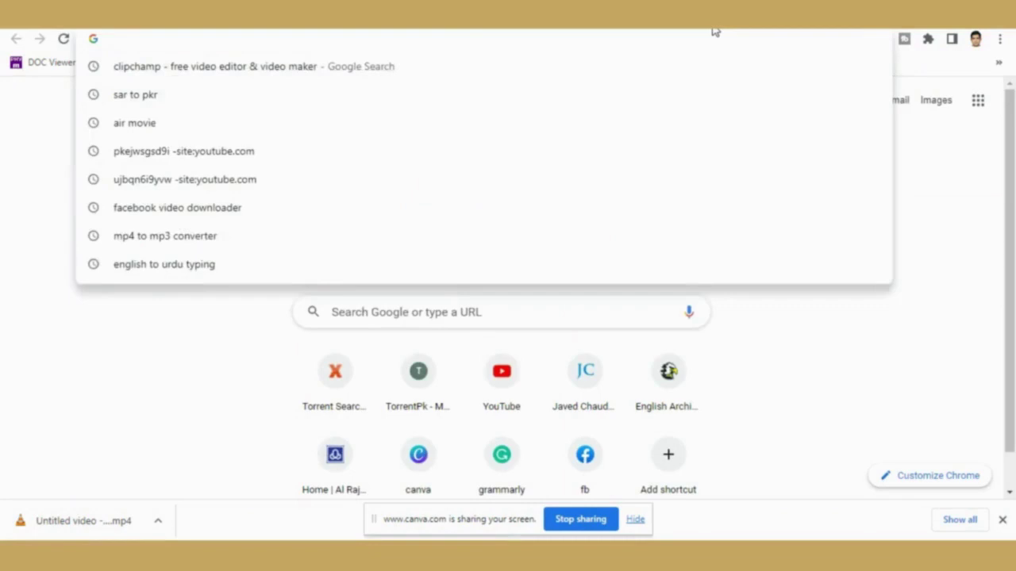
text(onvert mp4 to )
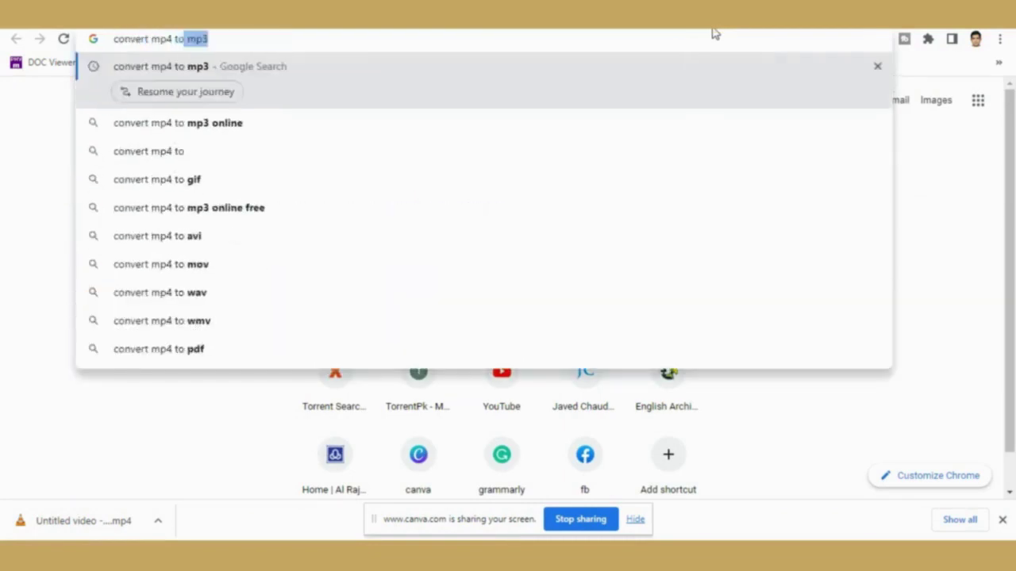
text(mp)
key(Return)
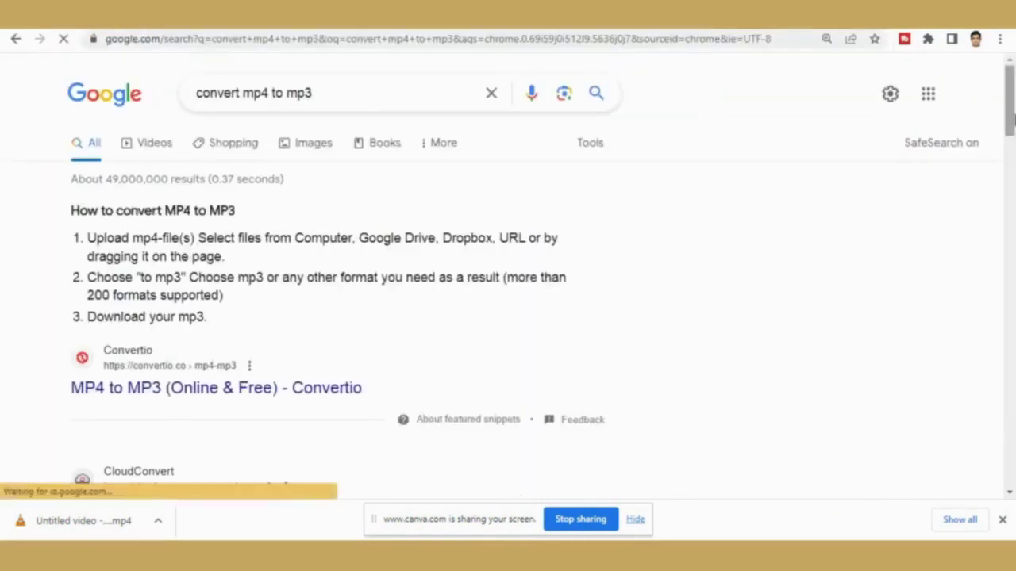
scroll(1012, 129, down, 4)
click(148, 190)
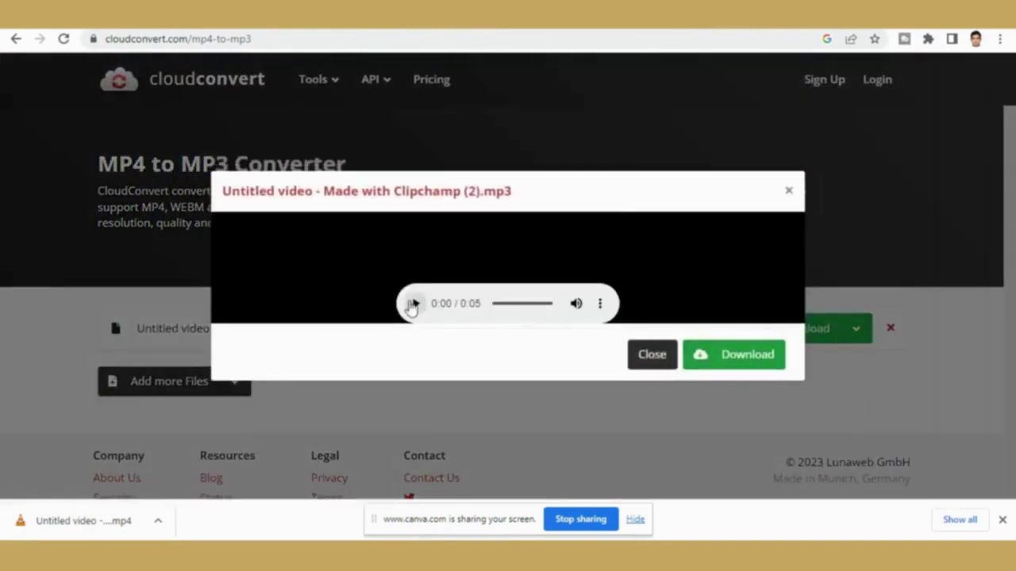
Preview the converted MP3, download and open it, then close the preview
click(413, 303)
click(742, 358)
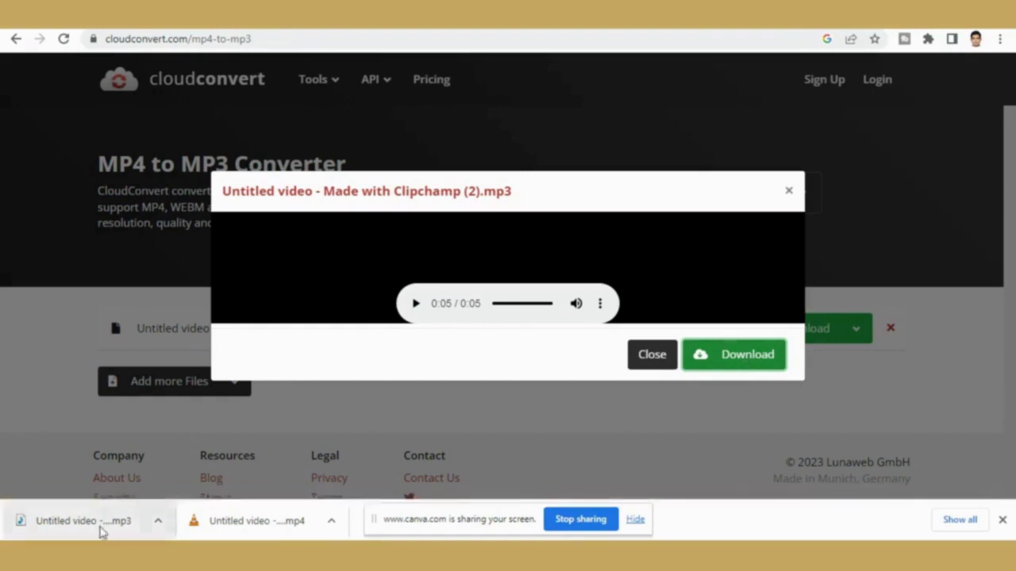
click(72, 524)
click(807, 191)
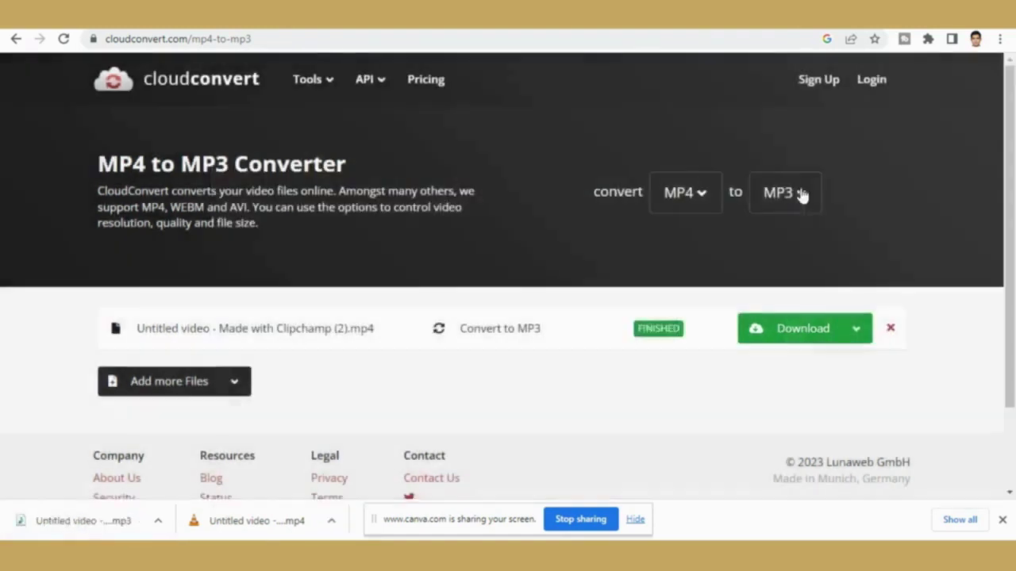